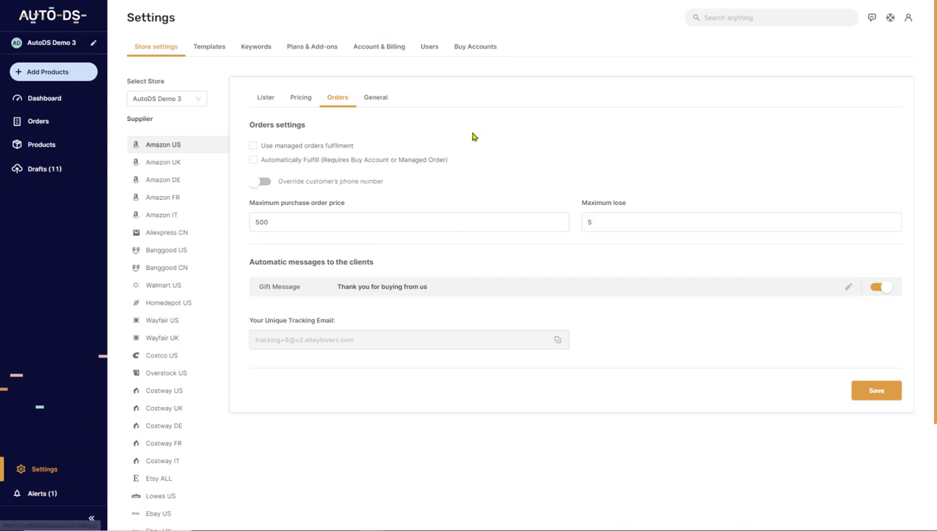
# Step: Open the form for adding a buy account, review its required fields and close it without adding an account
pyautogui.click(473, 48)
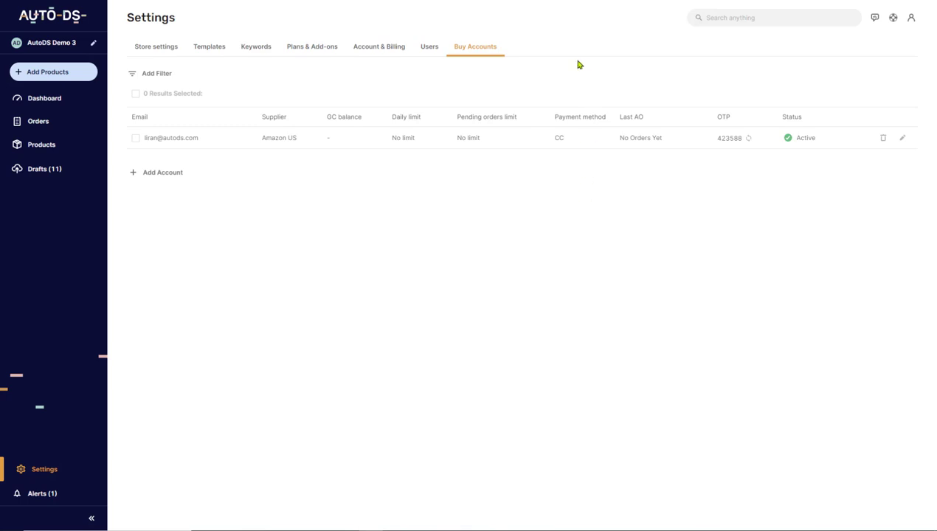
pyautogui.click(165, 176)
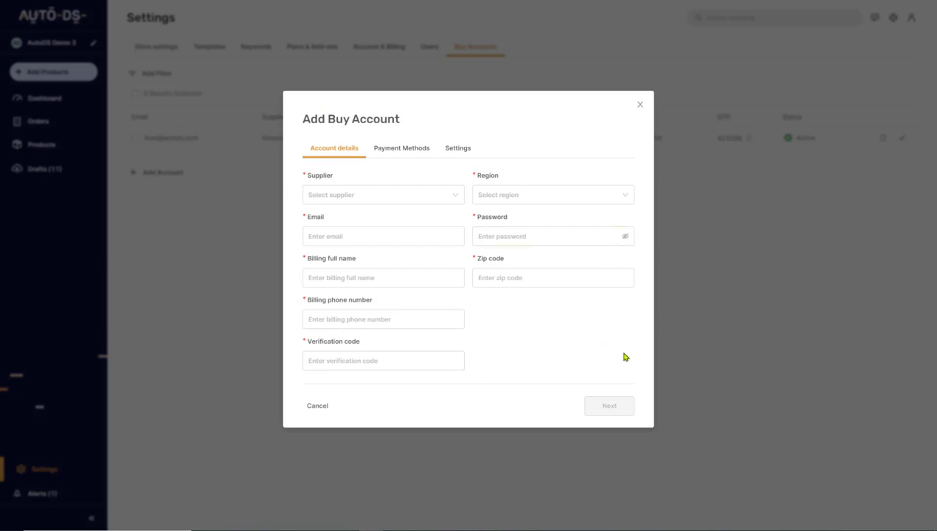
pyautogui.click(639, 107)
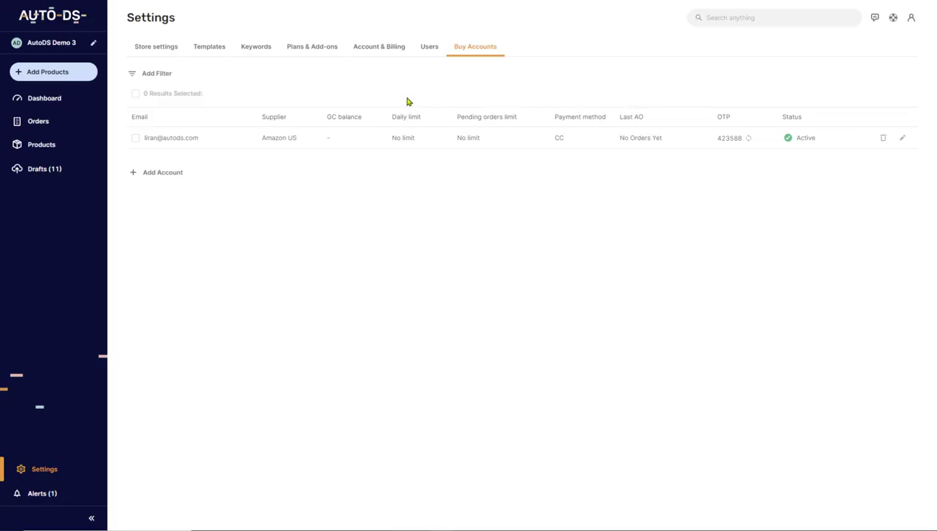
# Step: Return to the store's orders settings and switch automatic fulfilment on and off again for Amazon US
pyautogui.click(155, 47)
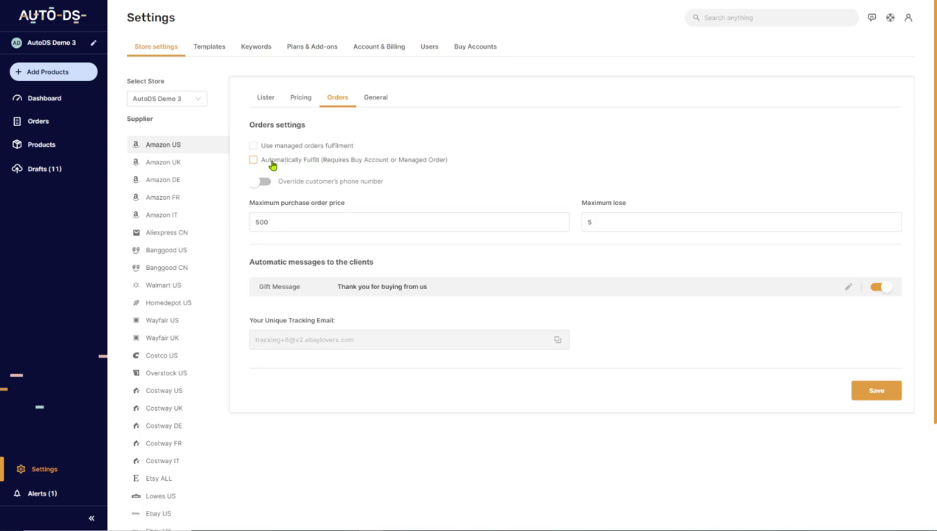
pyautogui.click(273, 166)
pyautogui.click(281, 167)
# Step: Send the pending folding panel order to auto order and display its status options
pyautogui.click(36, 125)
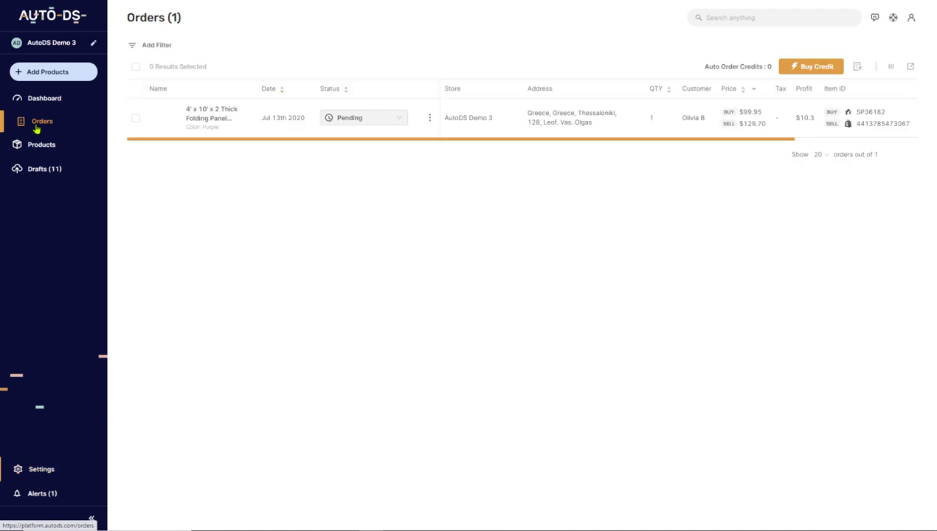
pyautogui.click(351, 123)
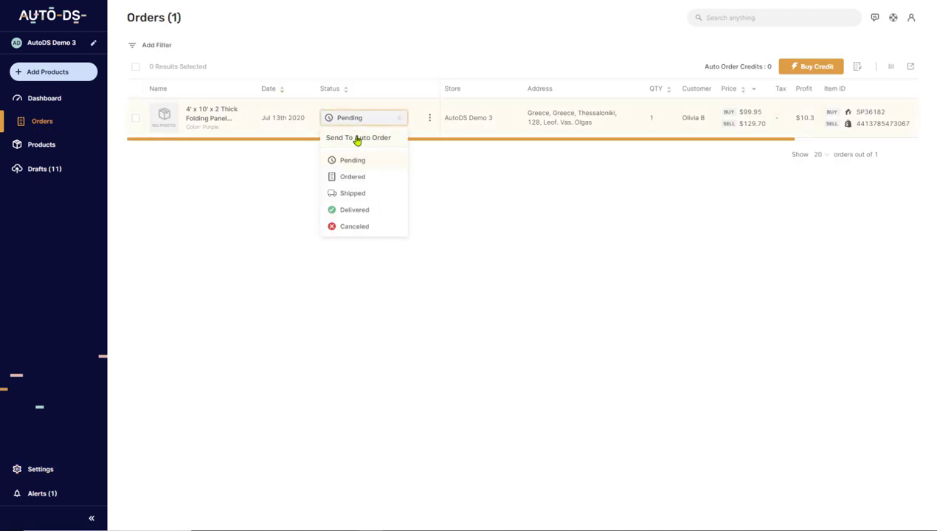
pyautogui.click(356, 138)
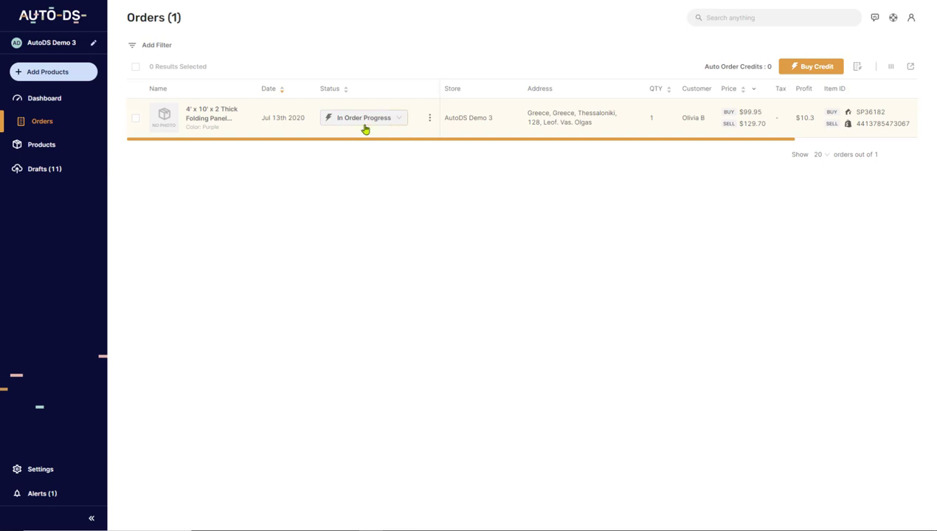
pyautogui.click(365, 122)
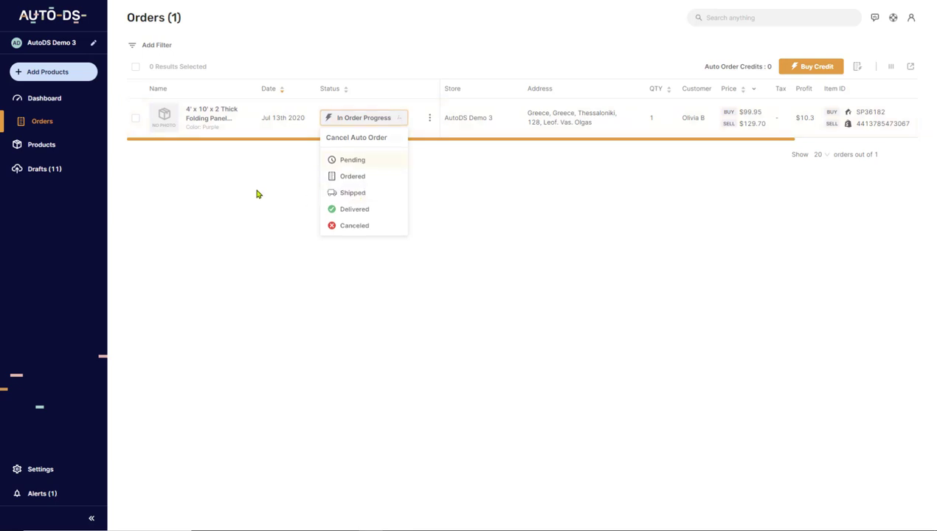
# Step: Enable overriding the customer's phone number in the Amazon US orders settings and enter a replacement phone number
pyautogui.click(40, 471)
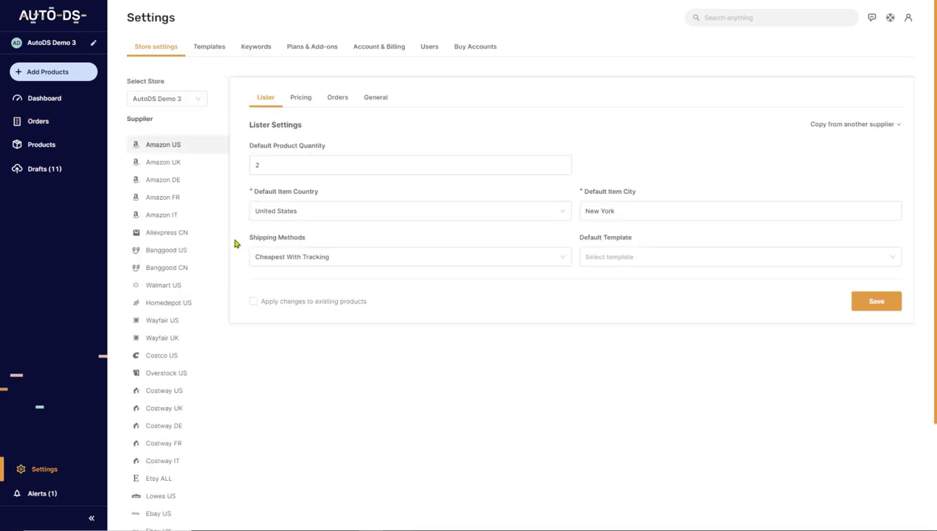
pyautogui.click(341, 103)
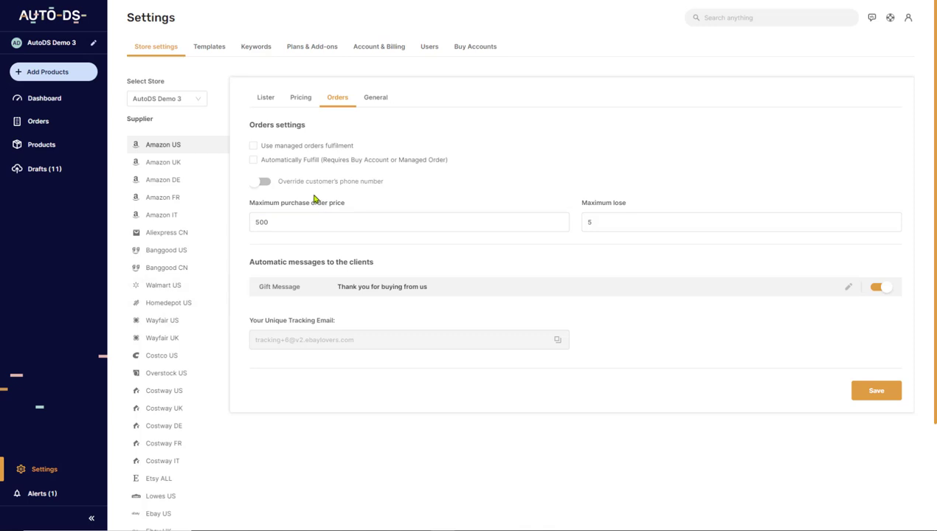
pyautogui.click(264, 182)
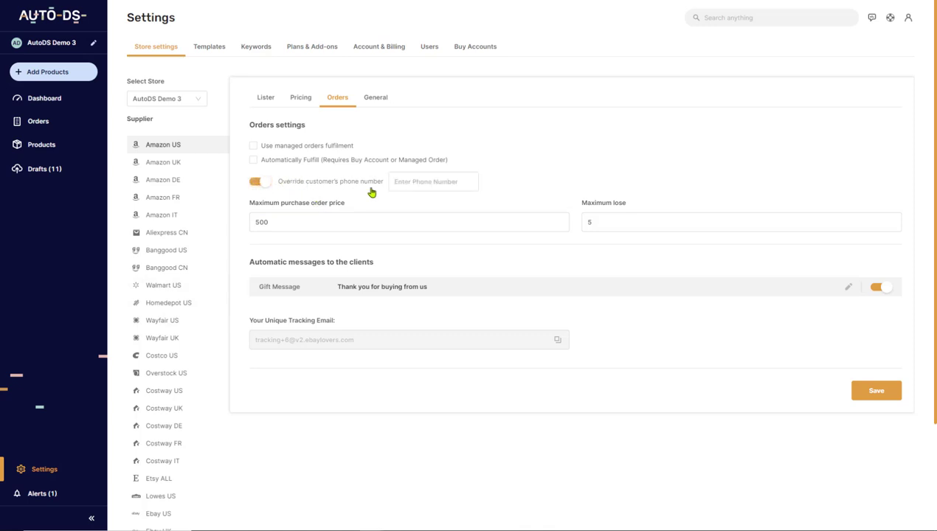
pyautogui.click(400, 186)
pyautogui.write('99999')
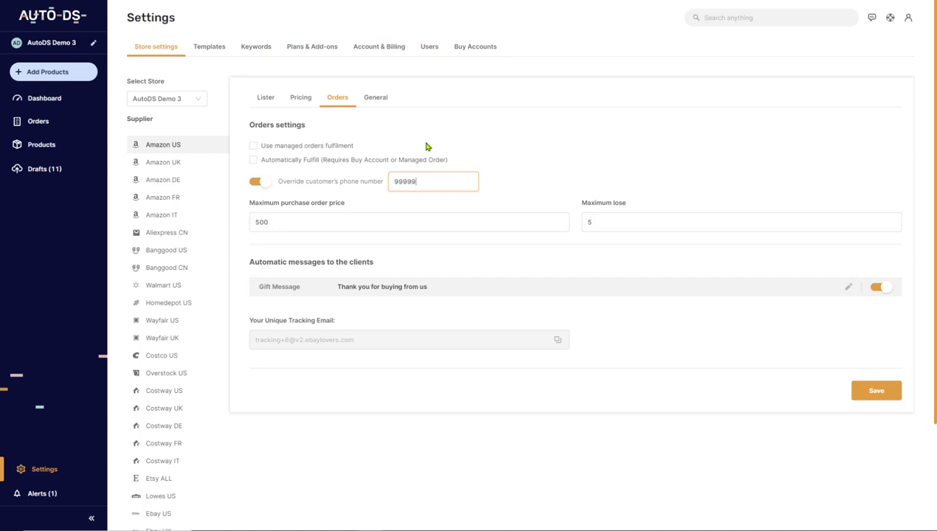
pyautogui.write('9999')
# Step: Enable automatic fulfilment for Amazon US and set the maximum purchase order price to 100
pyautogui.click(304, 225)
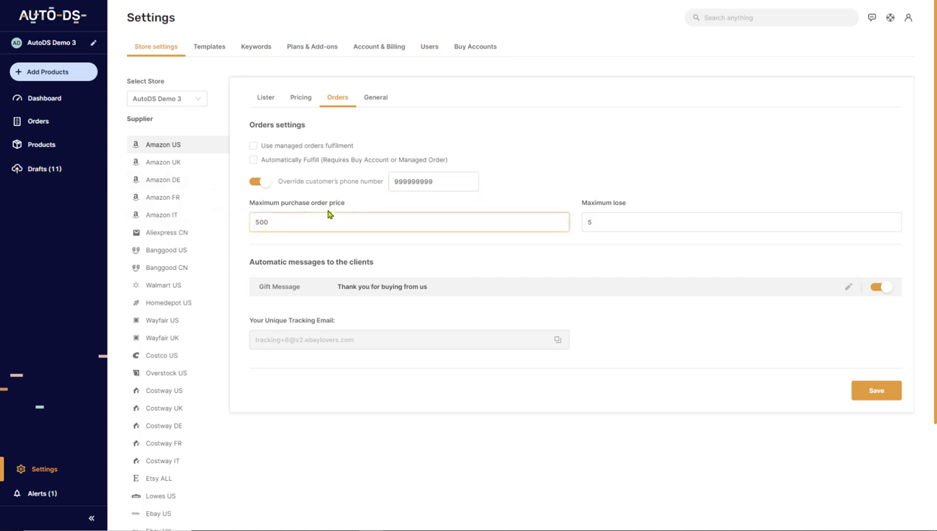
pyautogui.doubleClick(283, 222)
pyautogui.click(293, 218)
pyautogui.doubleClick(288, 221)
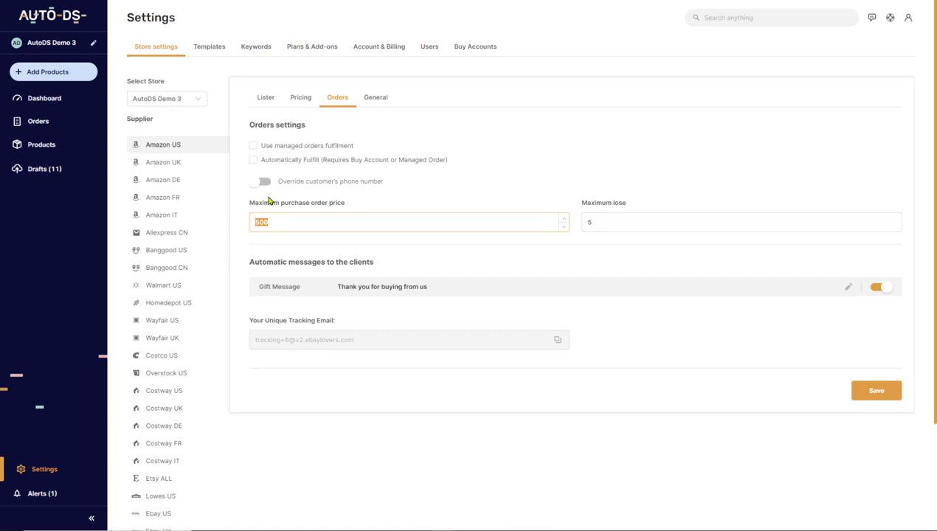
pyautogui.click(265, 164)
pyautogui.doubleClick(285, 221)
pyautogui.write('100')
# Step: Change the maximum purchase order price to 120
pyautogui.click(376, 246)
pyautogui.moveTo(243, 218); pyautogui.dragTo(557, 152)
pyautogui.write('120')
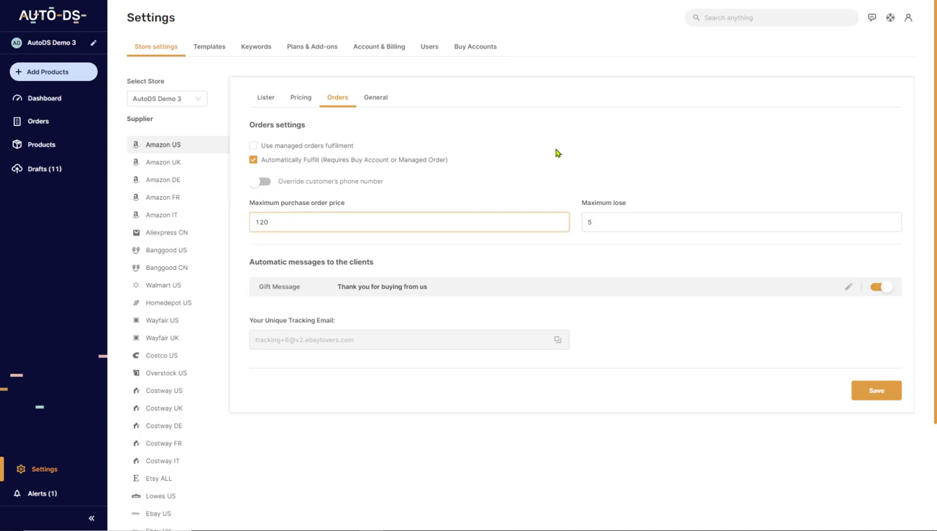
# Step: Open the orders list and display the status options of the pending order, including Send To Auto Order
pyautogui.click(73, 124)
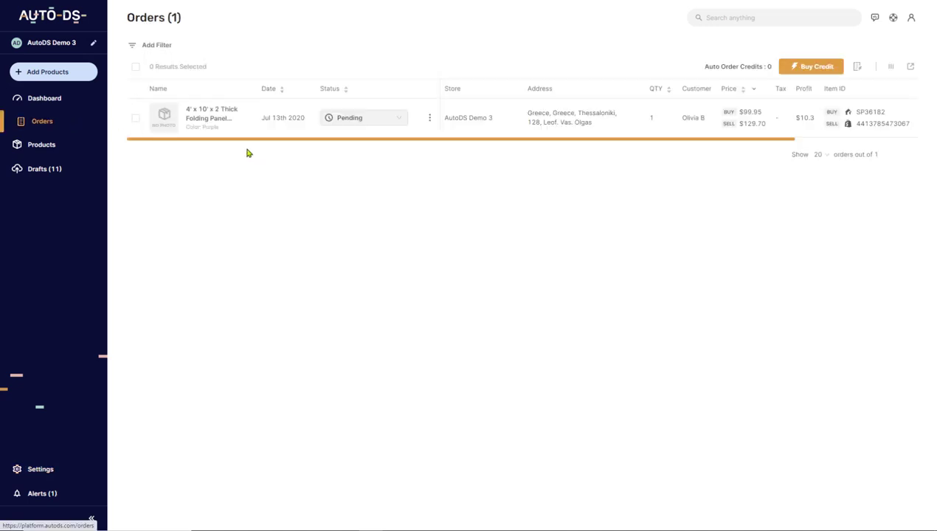
pyautogui.click(360, 122)
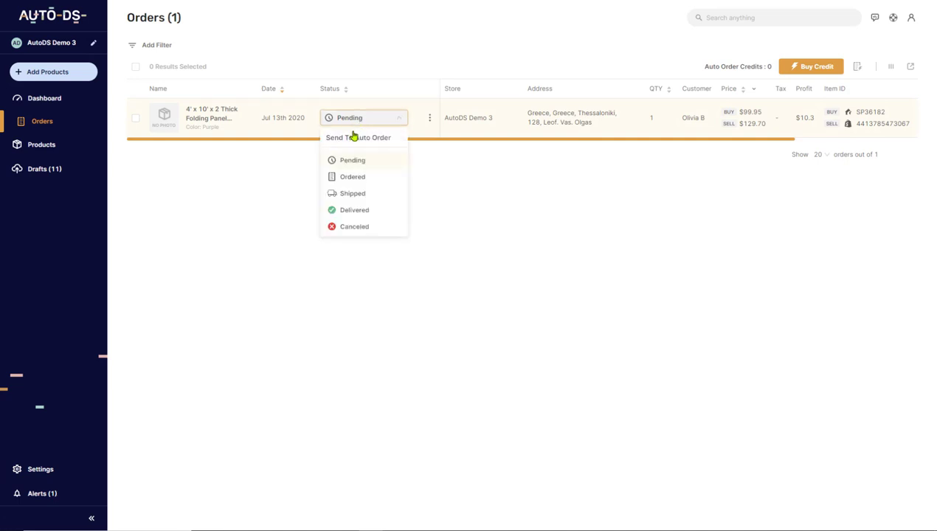
# Step: Enable automatic fulfilment in the Amazon US orders settings and set Maximum lose to 10, then restore it to 5
pyautogui.click(38, 472)
pyautogui.click(331, 102)
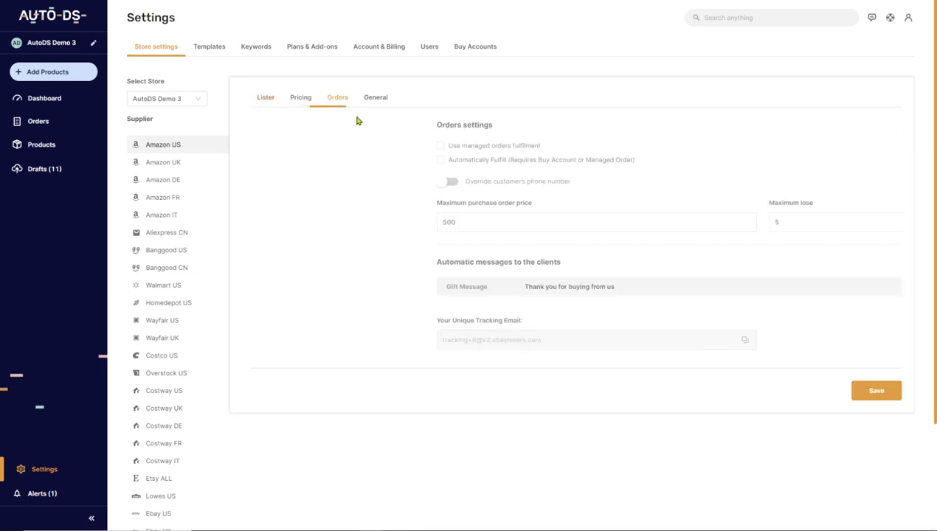
pyautogui.click(278, 162)
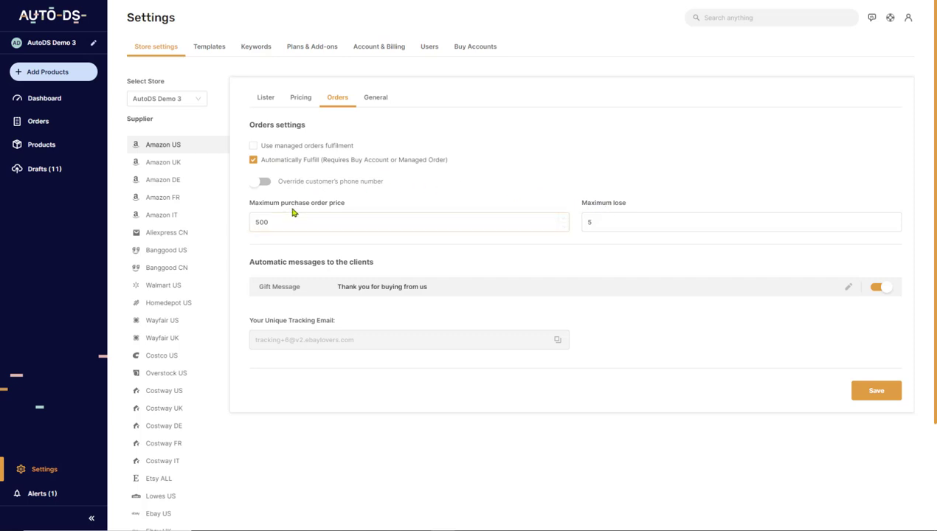
pyautogui.click(611, 219)
pyautogui.doubleClick(611, 219)
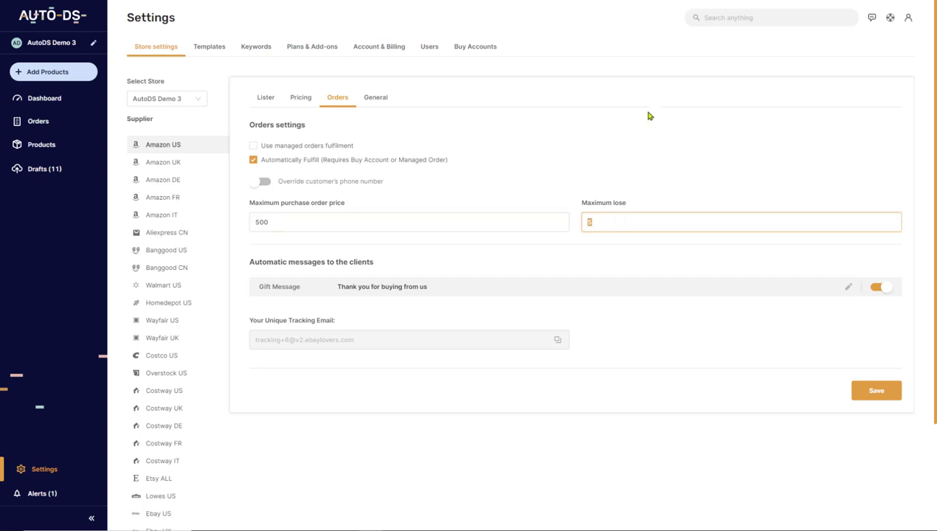
pyautogui.write('10')
pyautogui.moveTo(639, 221); pyautogui.dragTo(587, 221)
pyautogui.write('5')
# Step: Go back to the orders list and check the pending order's status options
pyautogui.click(54, 124)
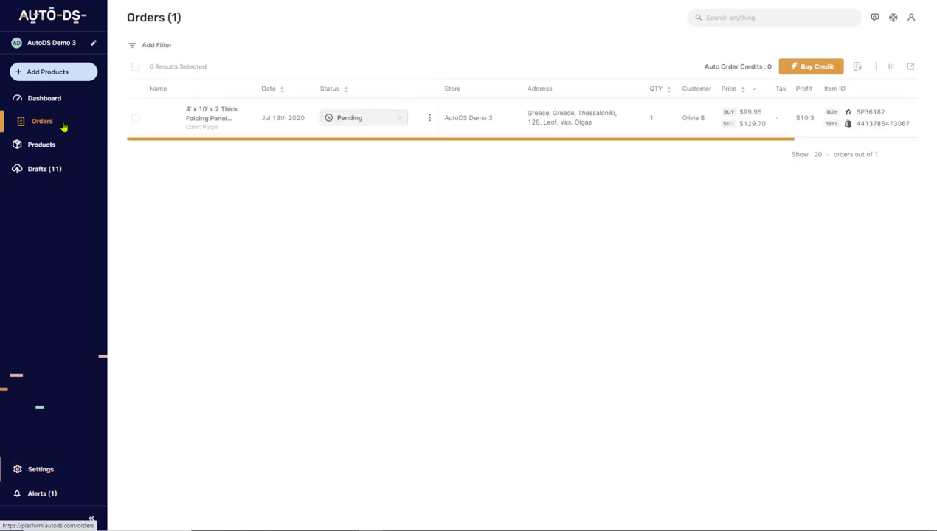
pyautogui.click(351, 120)
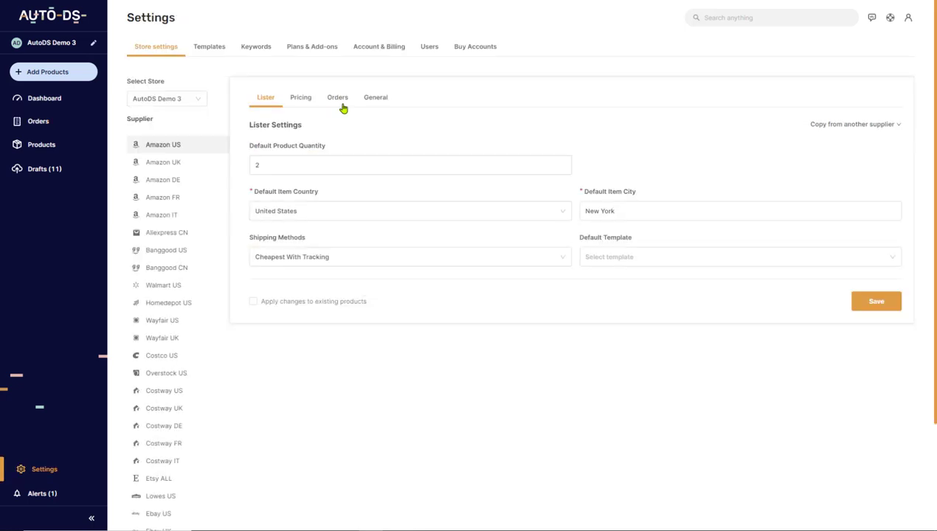
# Step: Extend the automatic gift message in the orders settings to "Thank you for buying from us, enjoy your product" and save it
pyautogui.click(337, 103)
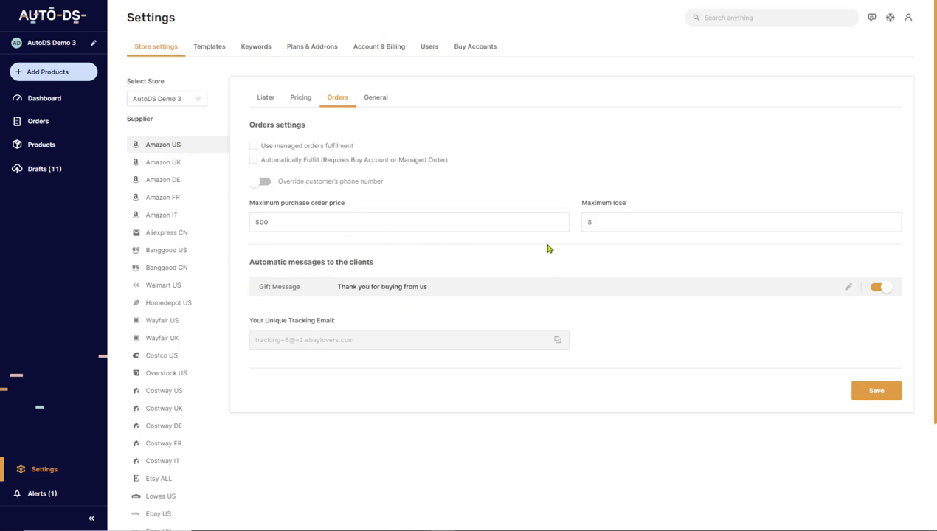
pyautogui.click(848, 287)
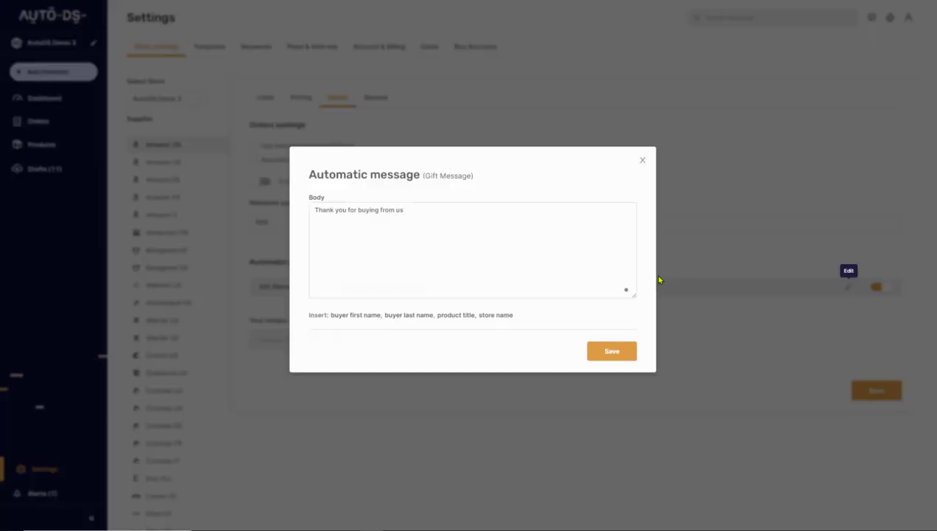
pyautogui.moveTo(426, 213); pyautogui.dragTo(304, 215)
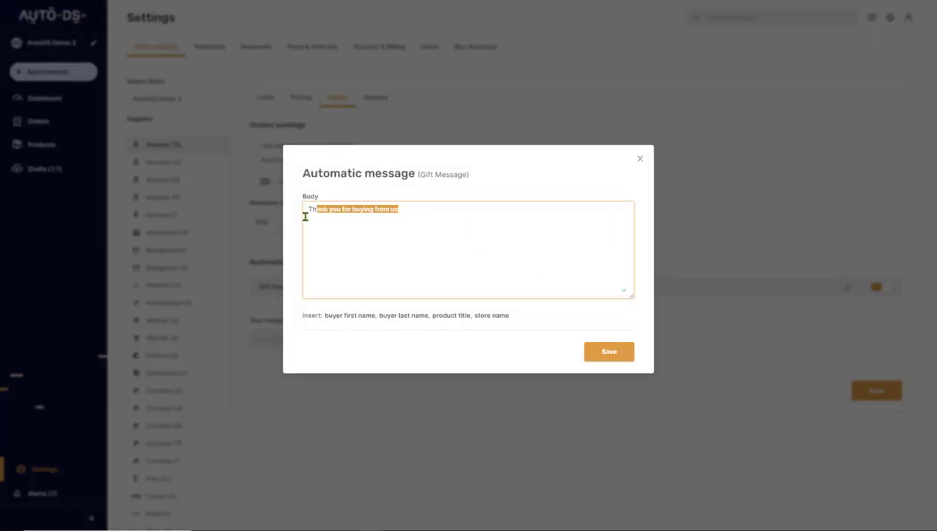
pyautogui.click(411, 212)
pyautogui.write(', enjoy your')
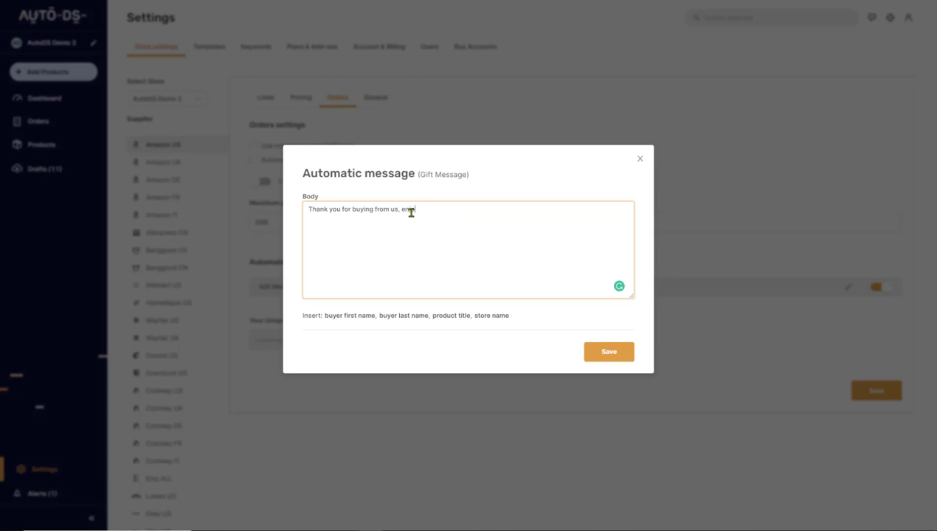
pyautogui.write(' product')
pyautogui.click(611, 350)
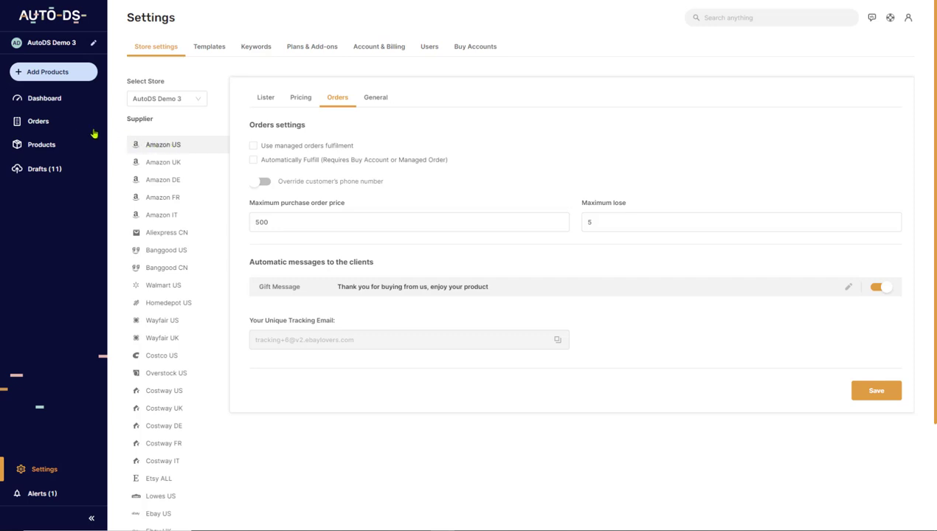
# Step: Review the auto order credit packages from the orders page and close the offer without buying
pyautogui.click(44, 127)
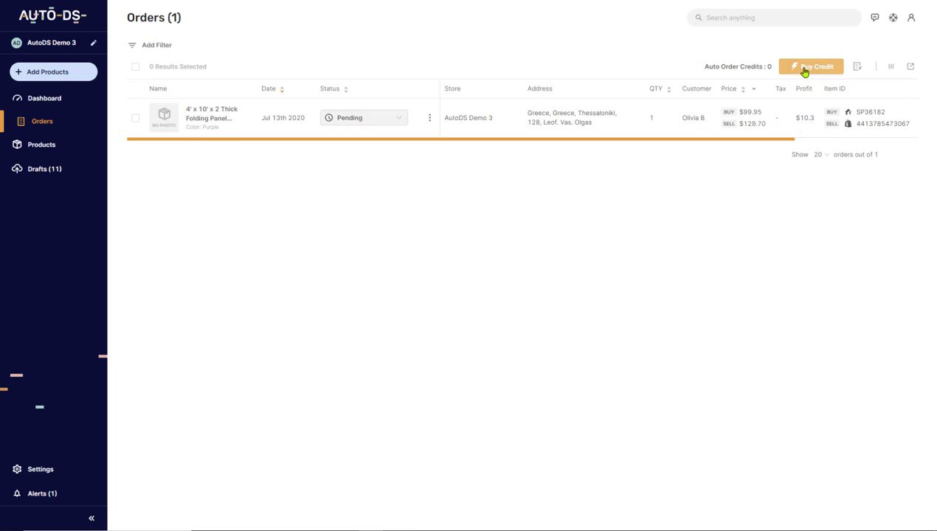
pyautogui.click(806, 69)
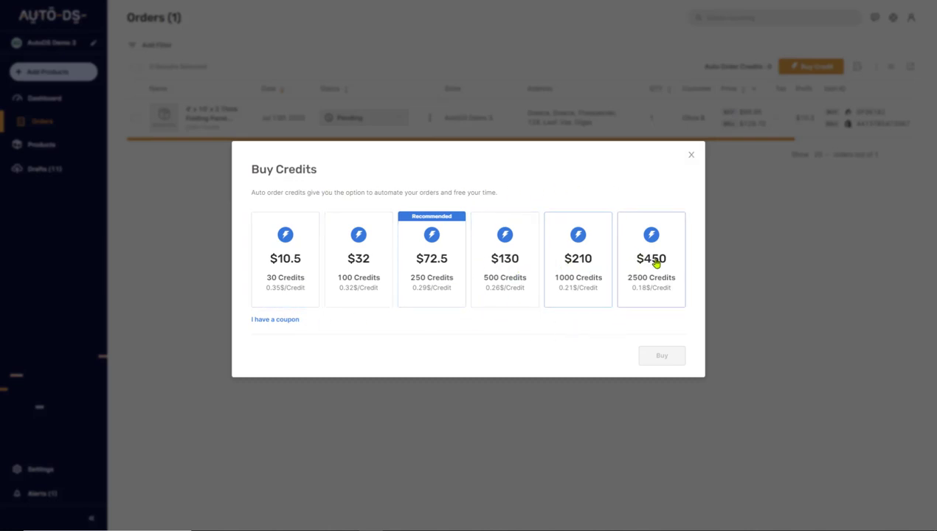
pyautogui.press('Escape')
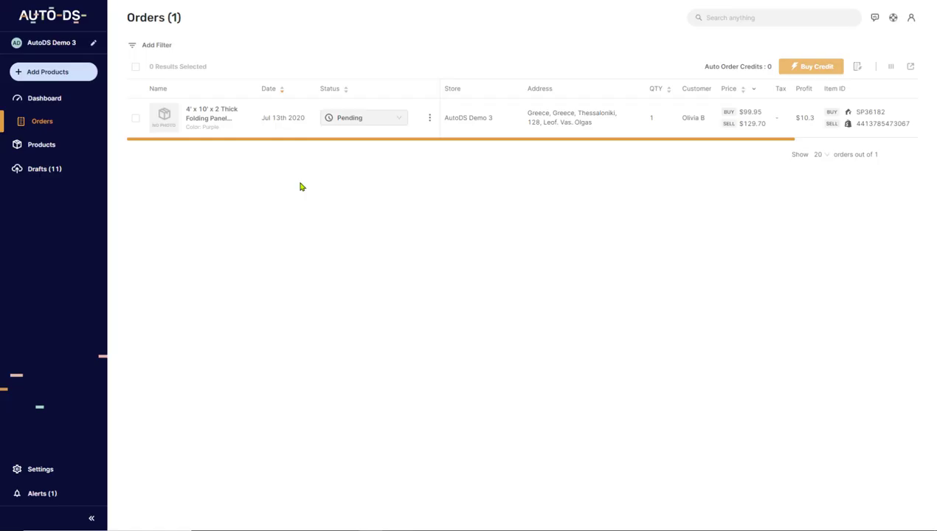